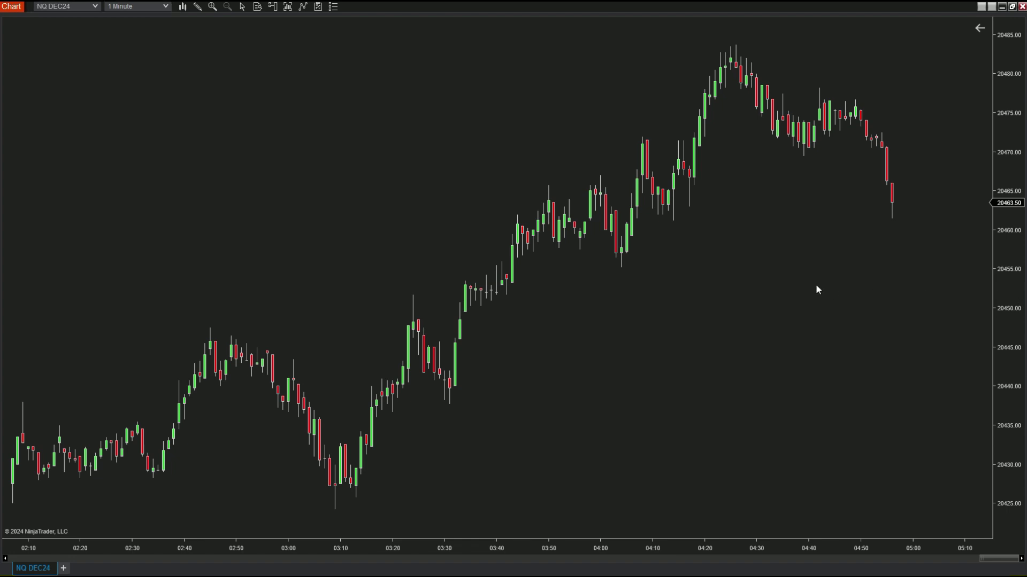
Add the ninZa trajectory indicator to the NQ DEC24 chart with Logo: Enabled unchecked
key(ctrl+i)
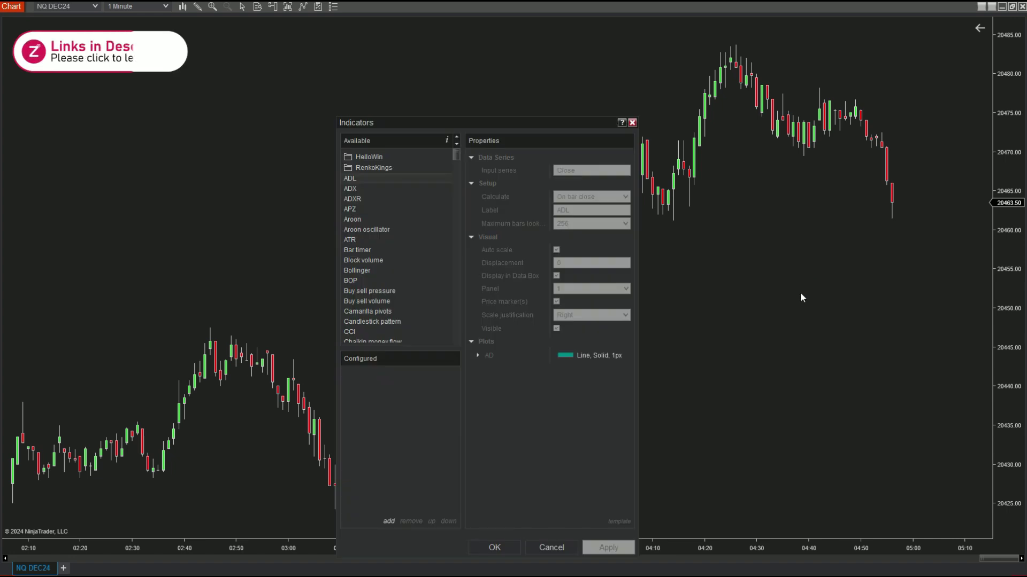
drag(481, 123, 477, 58)
scroll(441, 188, down, 15)
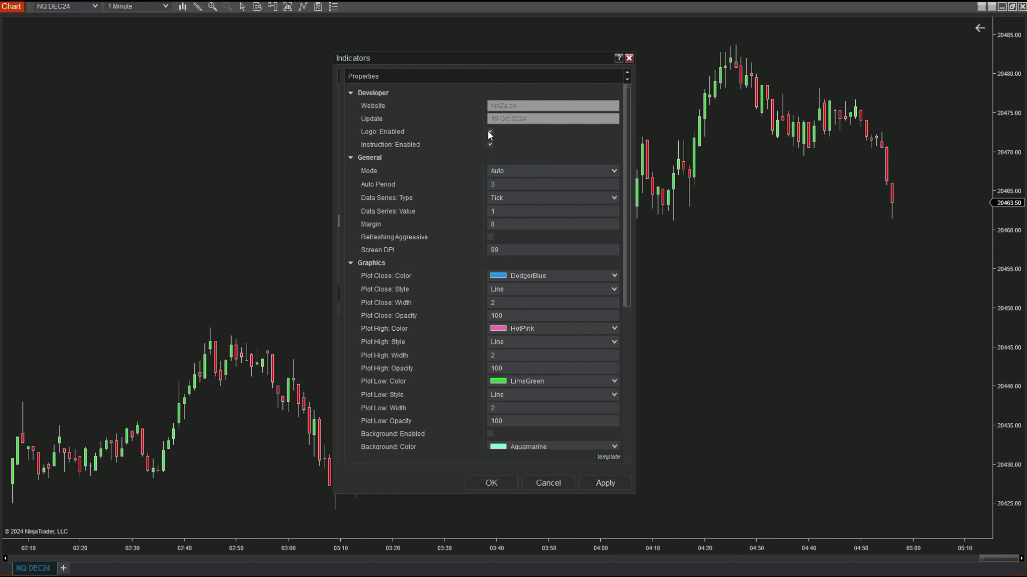
click(490, 133)
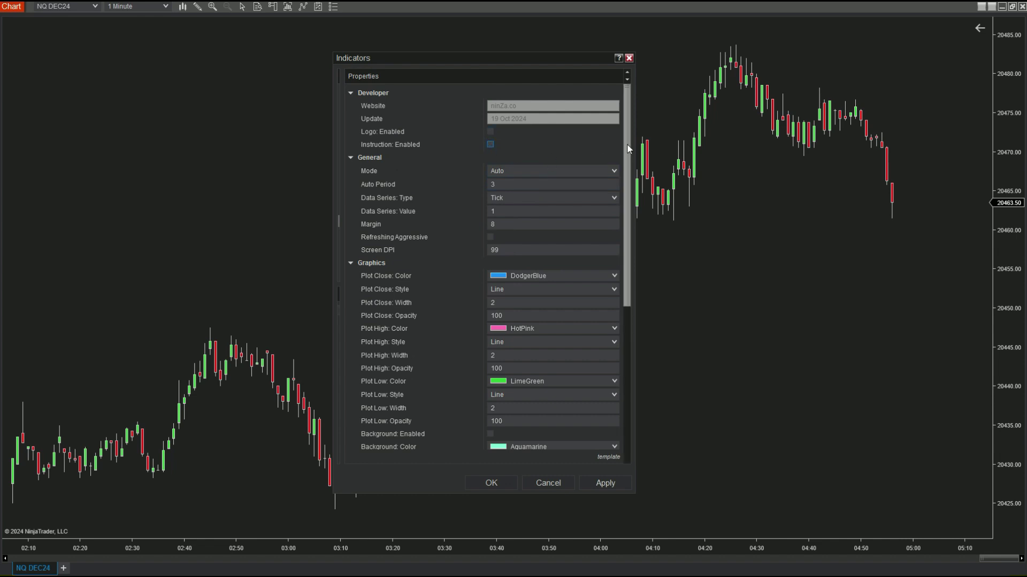
scroll(619, 155, down, 1)
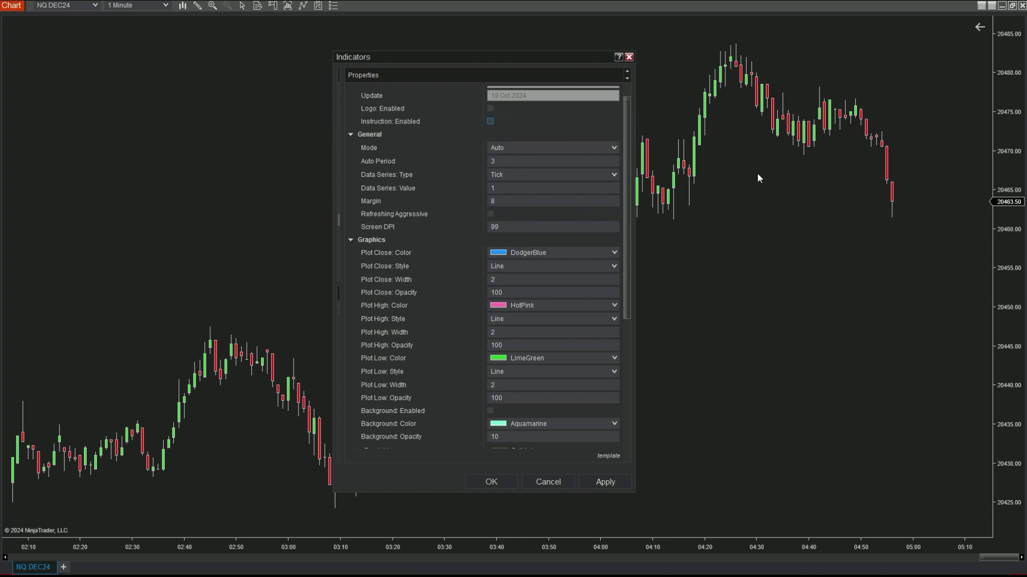
click(481, 480)
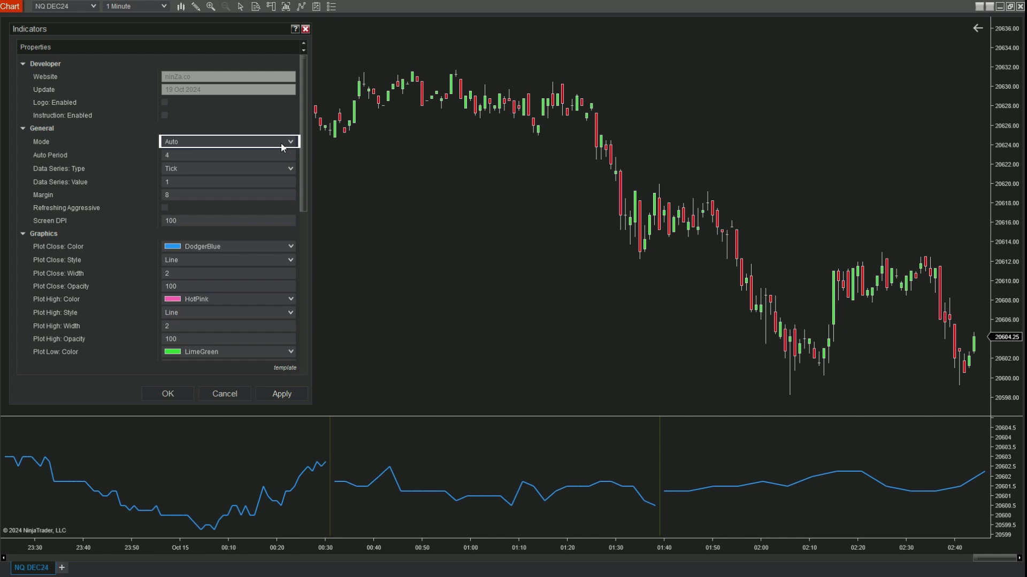
Change the trajectory indicator's Mode from Auto to Manual and confirm the dialog
click(280, 142)
click(275, 164)
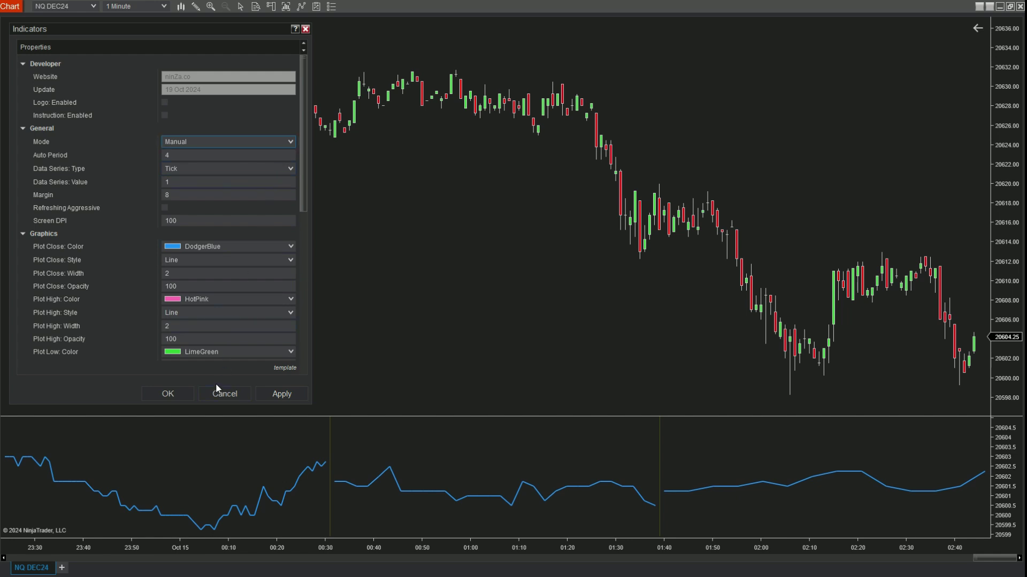
click(180, 394)
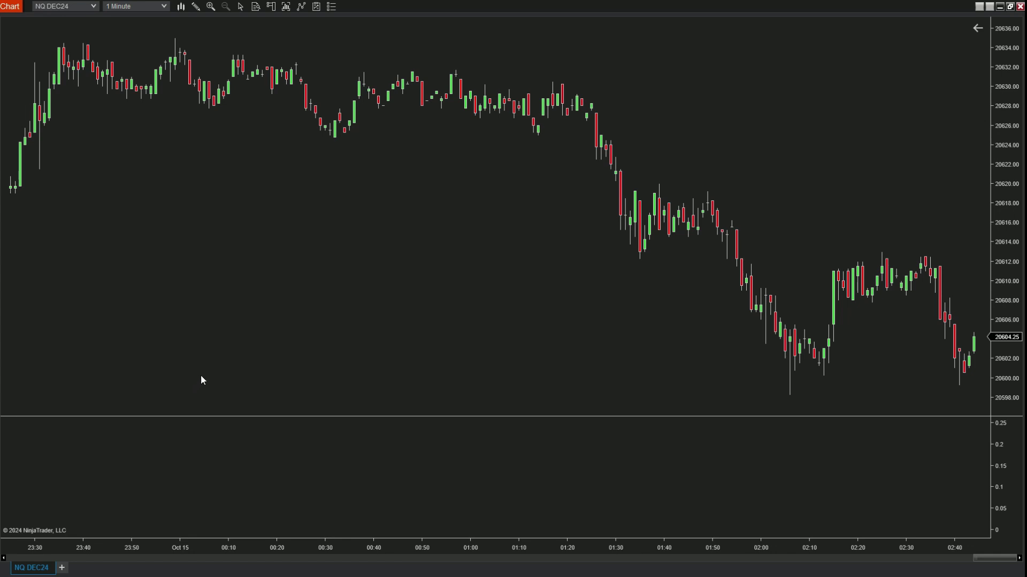
Draw a Region Highlight X band across the candles near 02:10
click(197, 6)
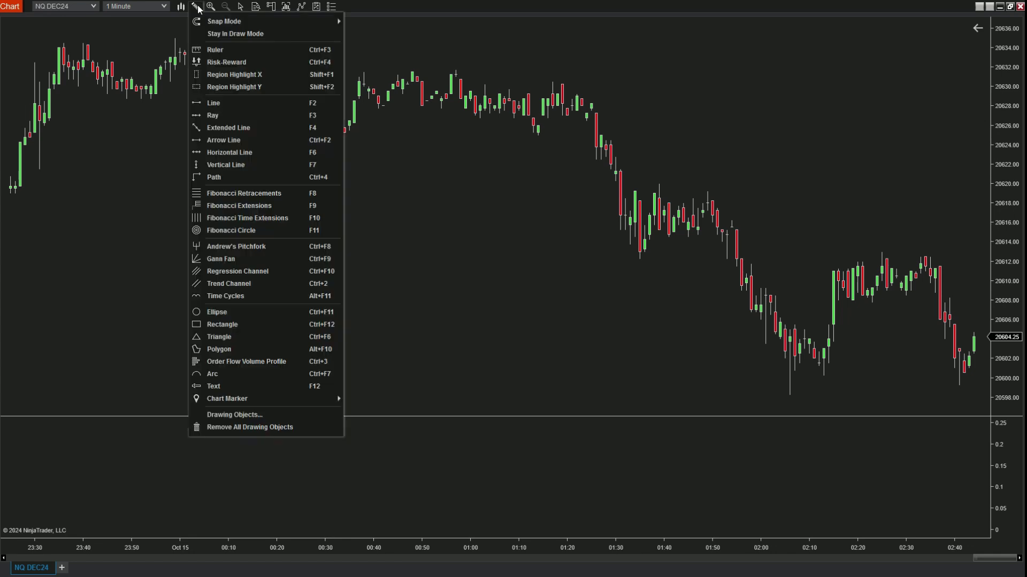
click(219, 85)
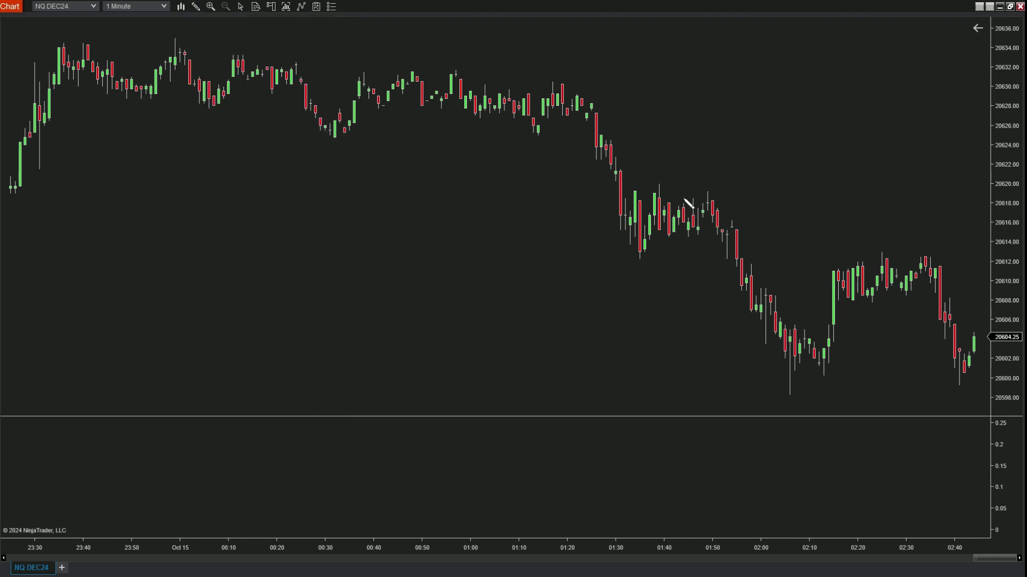
drag(813, 364, 828, 358)
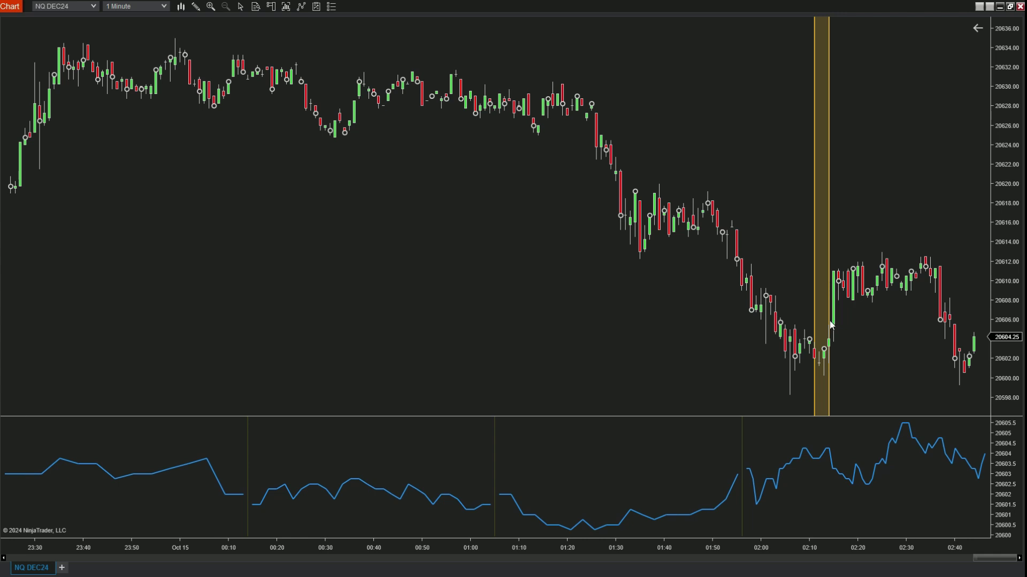
Move the highlight band to the candles near 01:35 and fine-tune its right edge
drag(824, 316, 645, 271)
scroll(644, 272, up, 2)
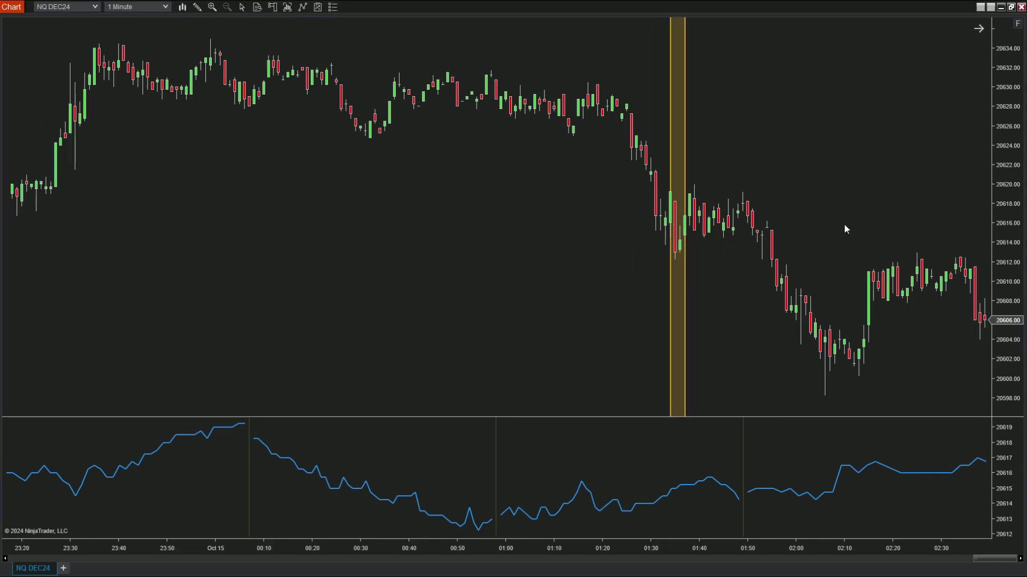
click(685, 231)
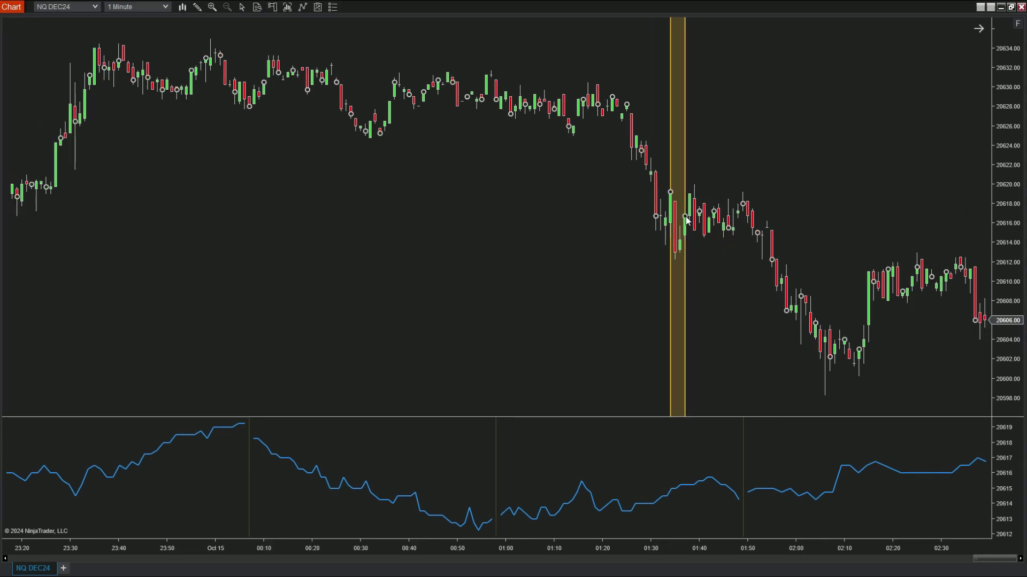
click(684, 259)
mouse_move(685, 217)
mouse_down()
mouse_move(903, 232)
mouse_move(437, 207)
mouse_move(669, 217)
mouse_up()
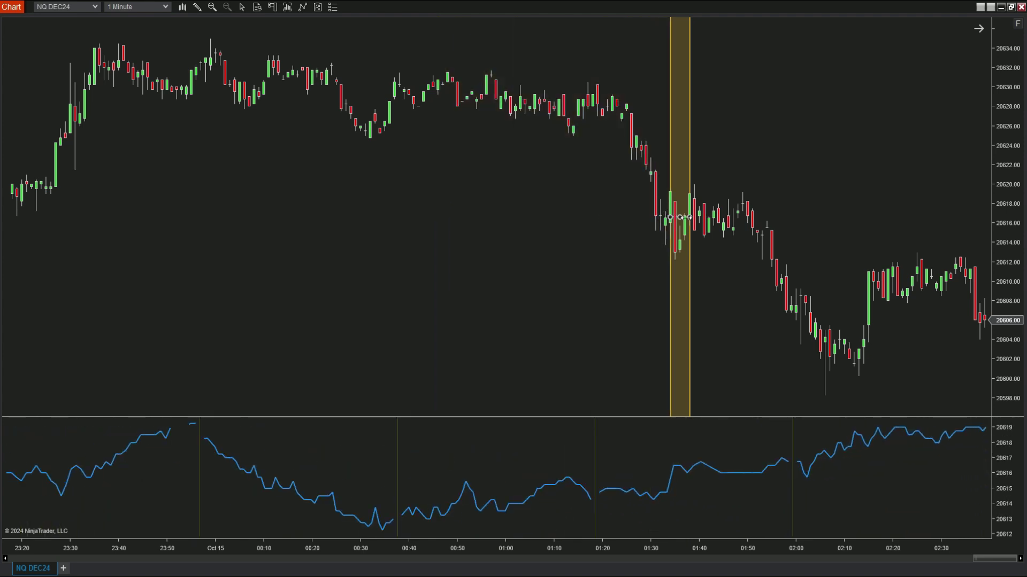
drag(690, 217, 685, 217)
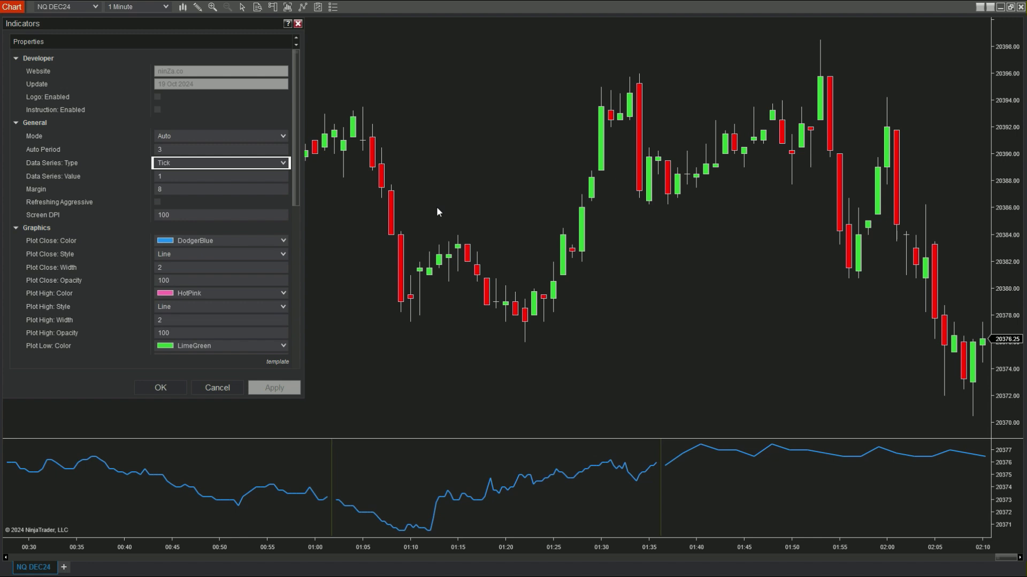
Set the trajectory indicator's Data Series Type to Volume and apply it
click(284, 163)
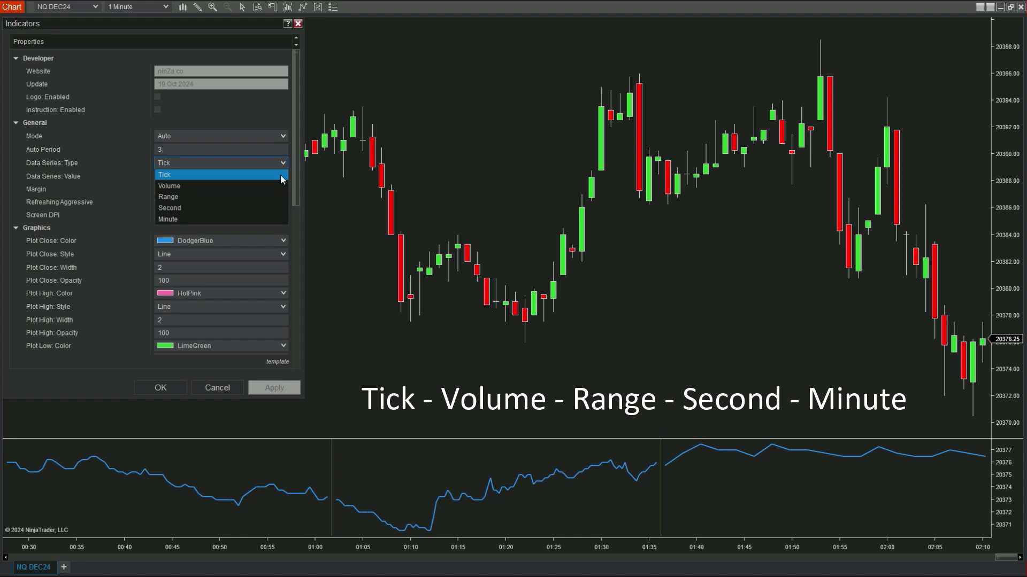
key(Down)
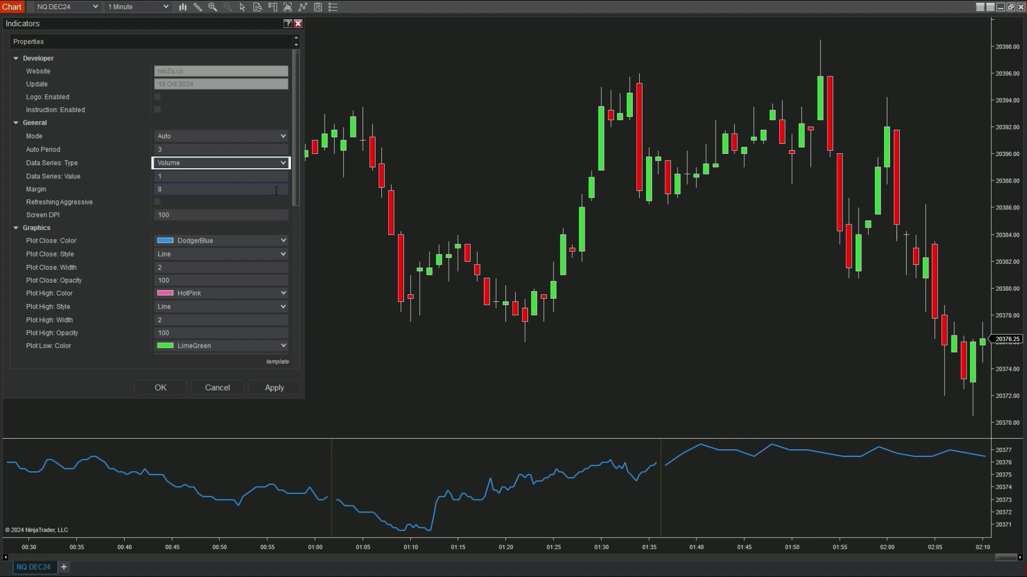
click(282, 389)
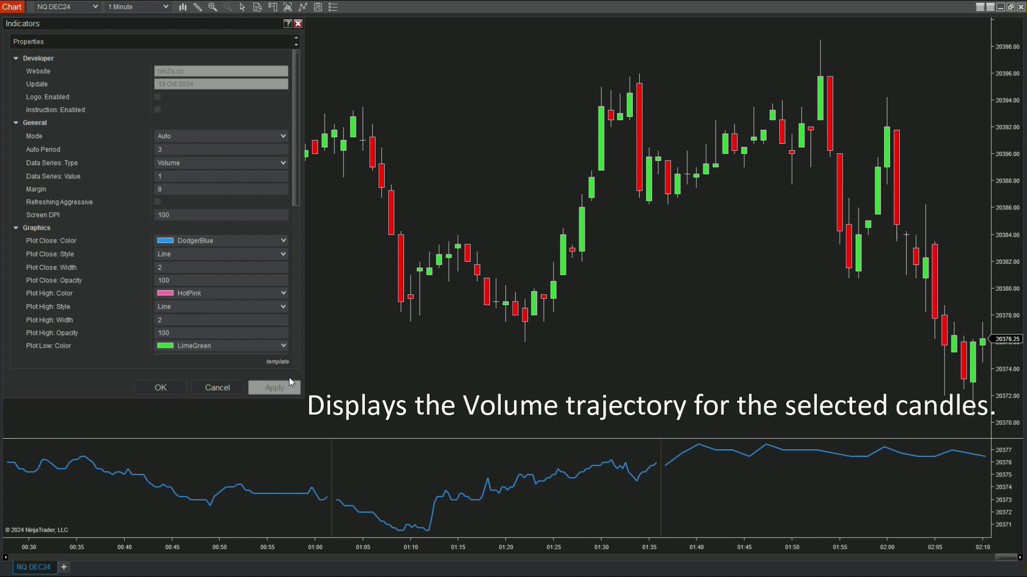
click(283, 162)
Apply Range, then Second, as the trajectory indicator's data series type
click(224, 187)
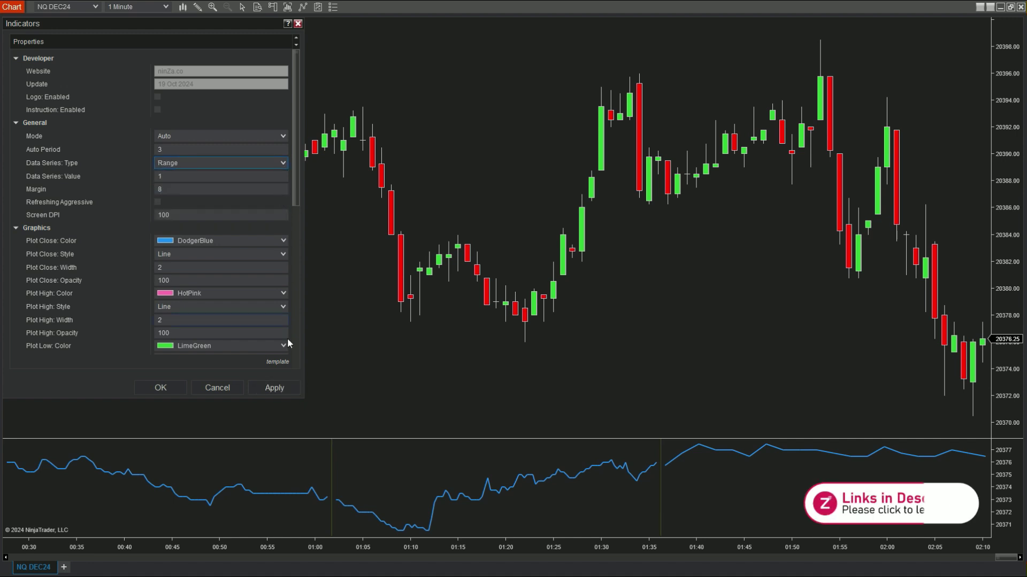
click(284, 388)
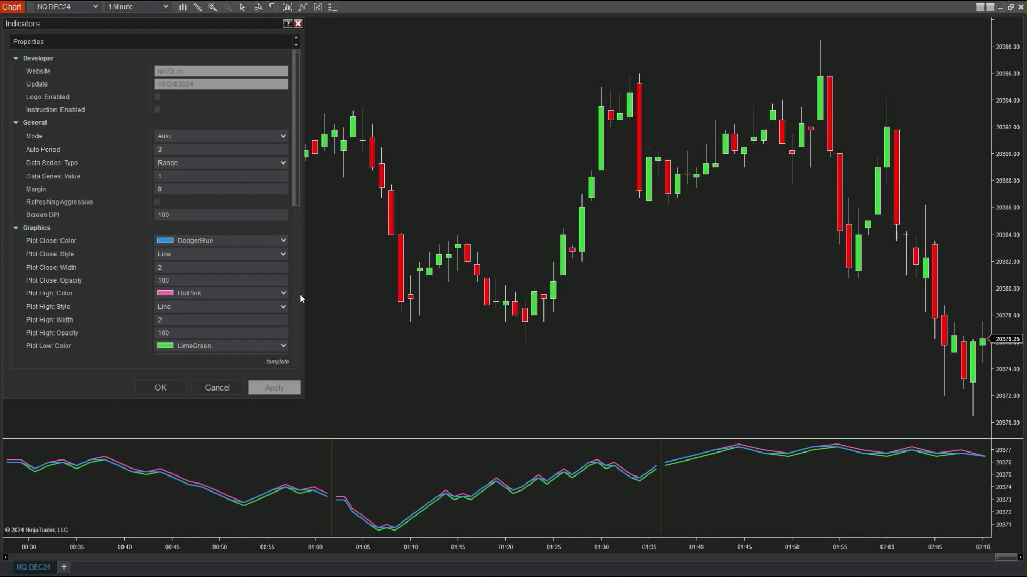
click(282, 163)
click(270, 209)
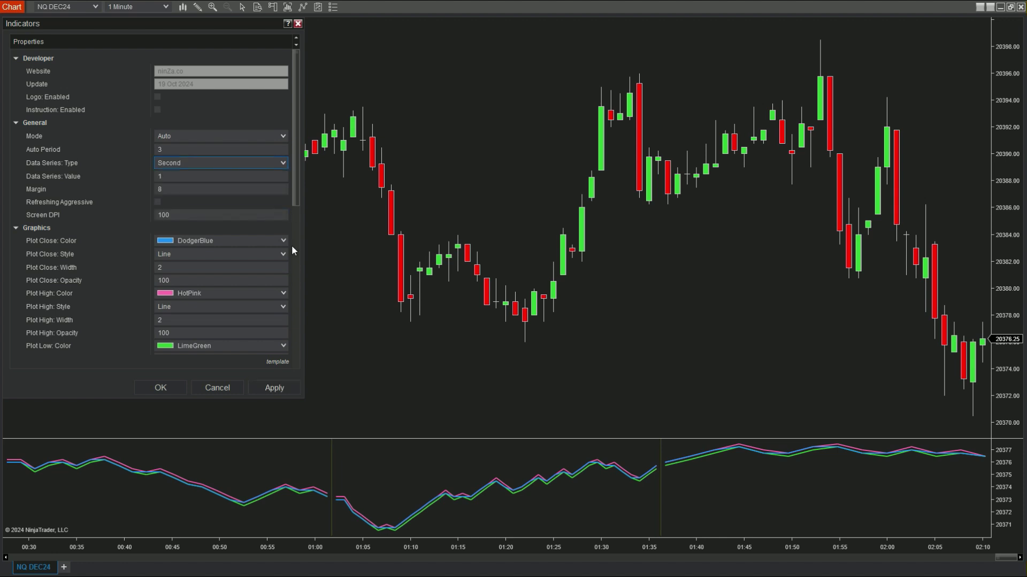
click(277, 386)
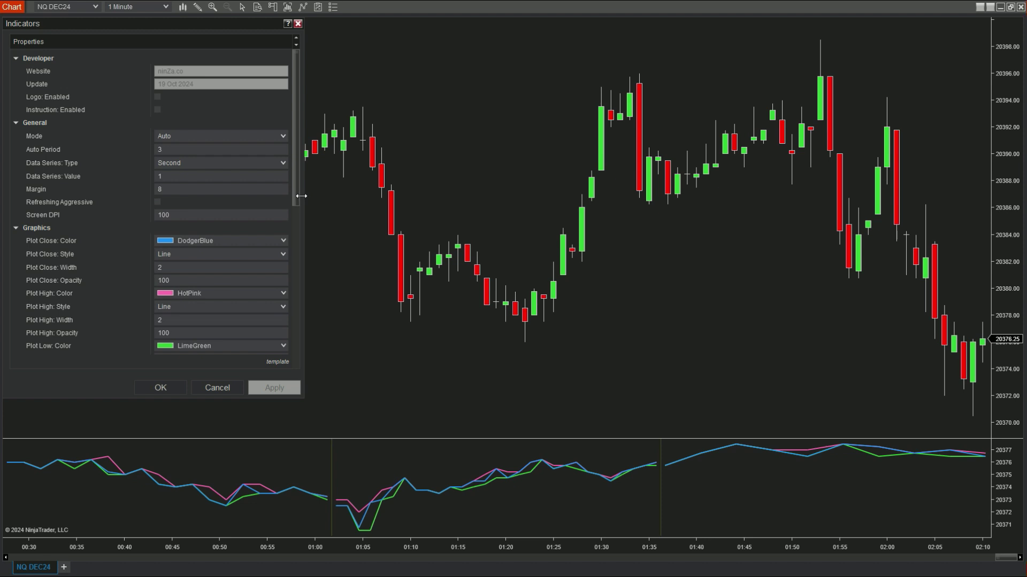
Switch the data series type to Minute and apply it
click(283, 163)
click(225, 208)
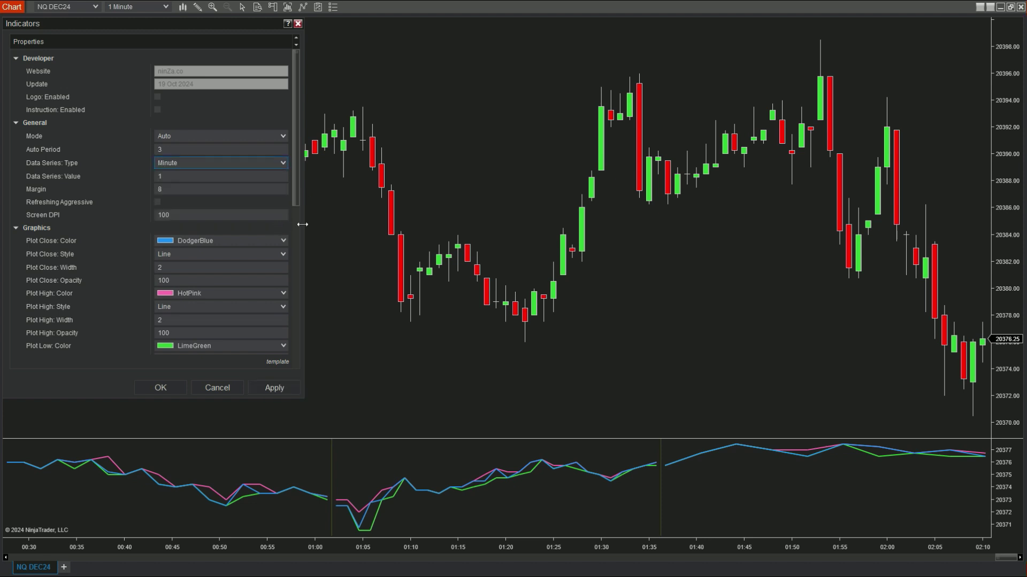
click(274, 388)
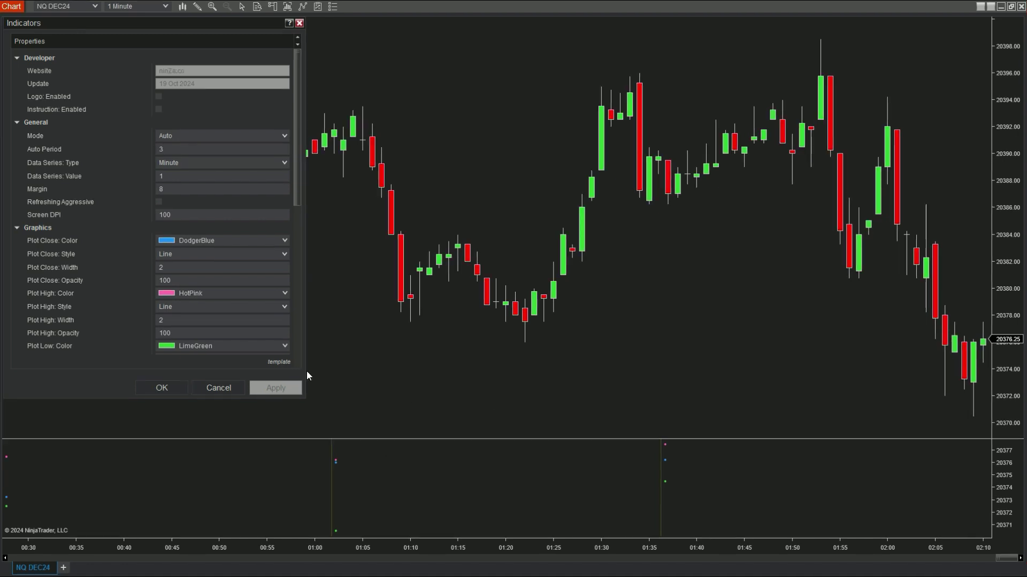
Close the indicator settings and pick an interval from the chart's bar type menu
click(175, 387)
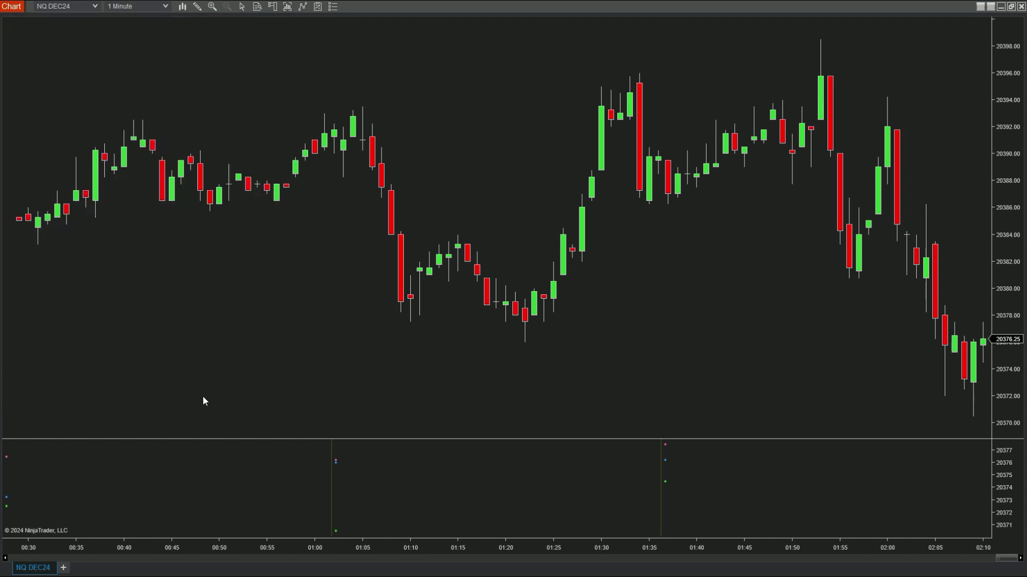
click(164, 8)
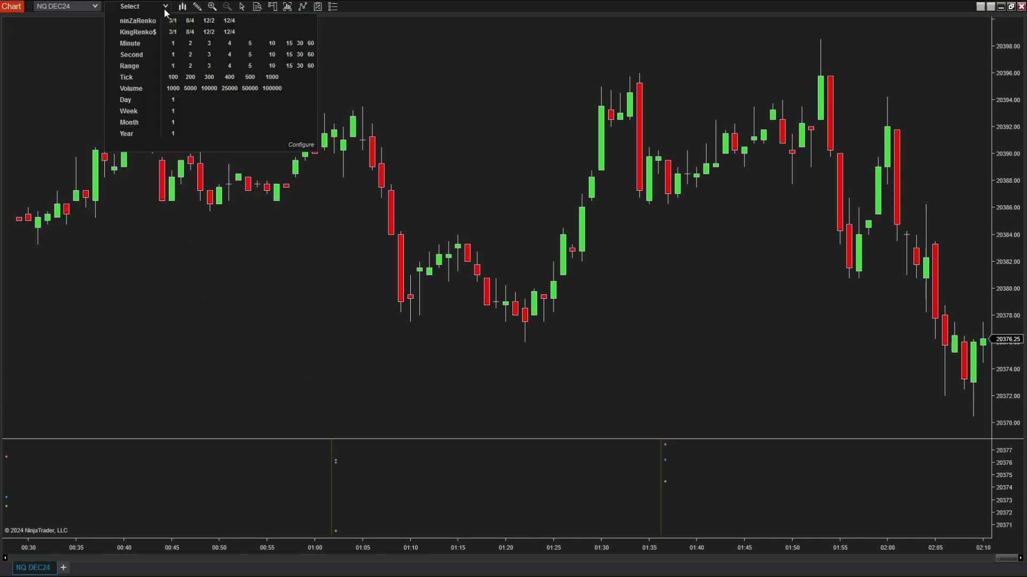
click(250, 43)
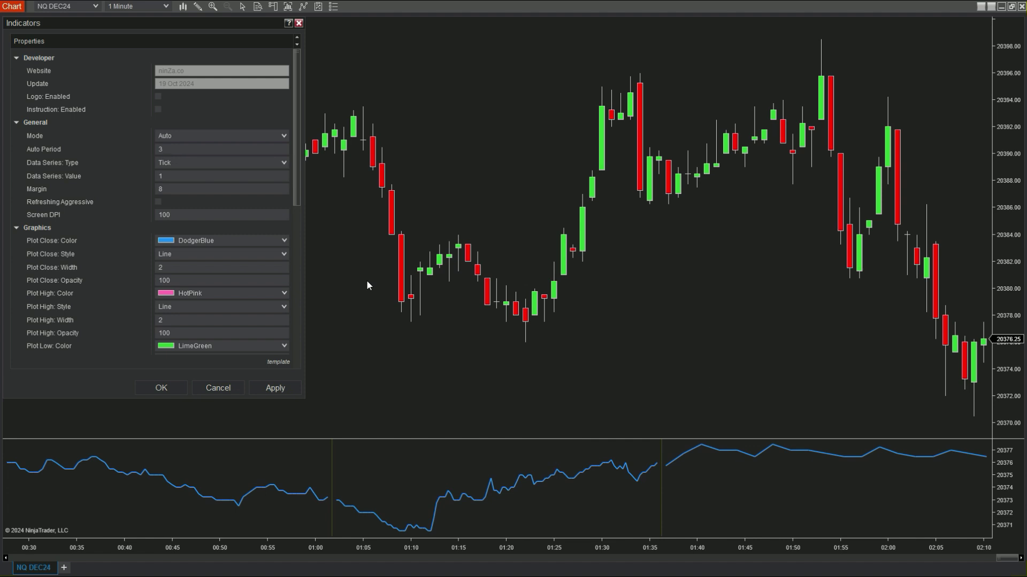
Set the Data Series Value to 2, apply it and close the indicator settings
click(250, 177)
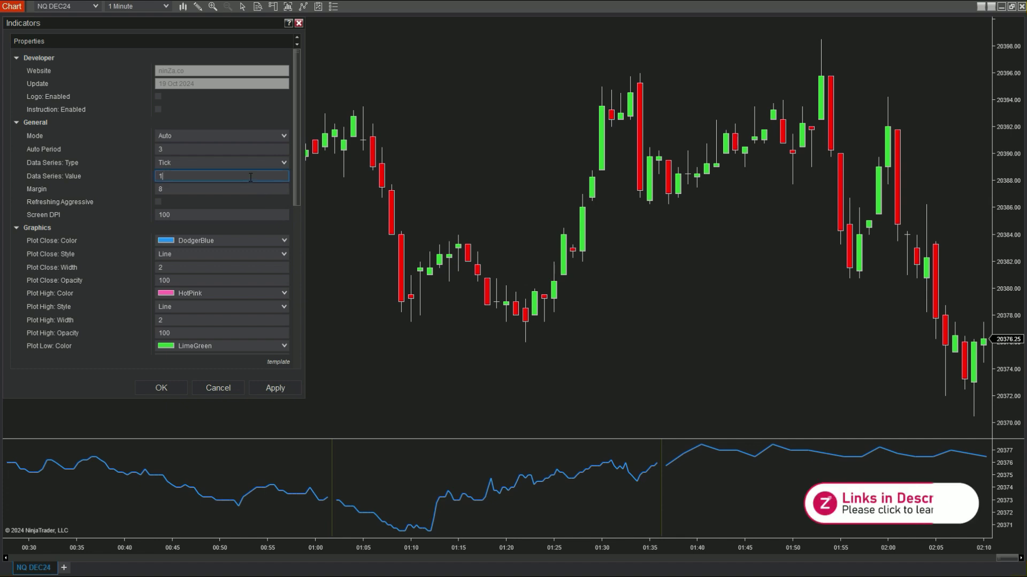
key(BackSpace)
text(2)
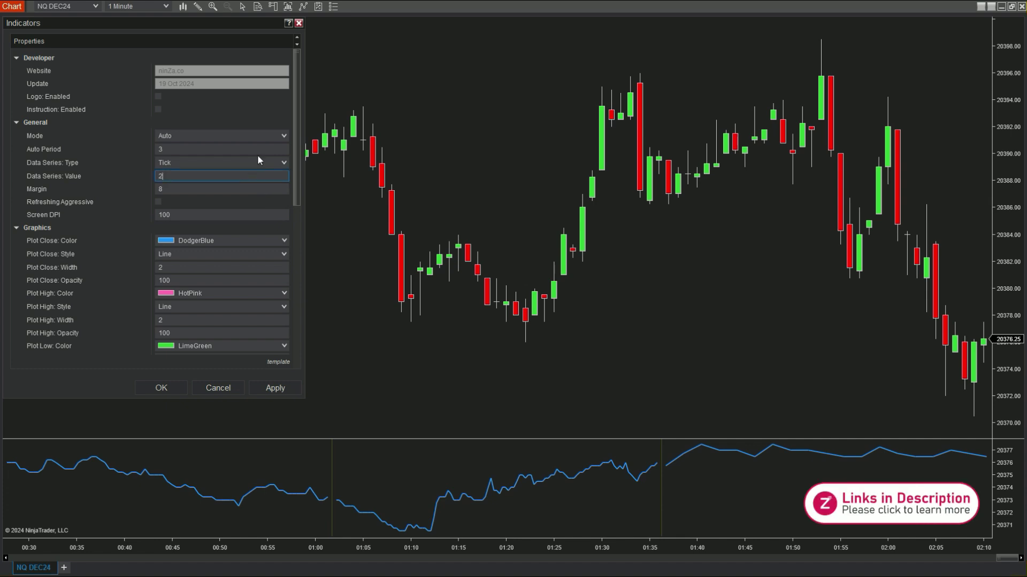
click(257, 389)
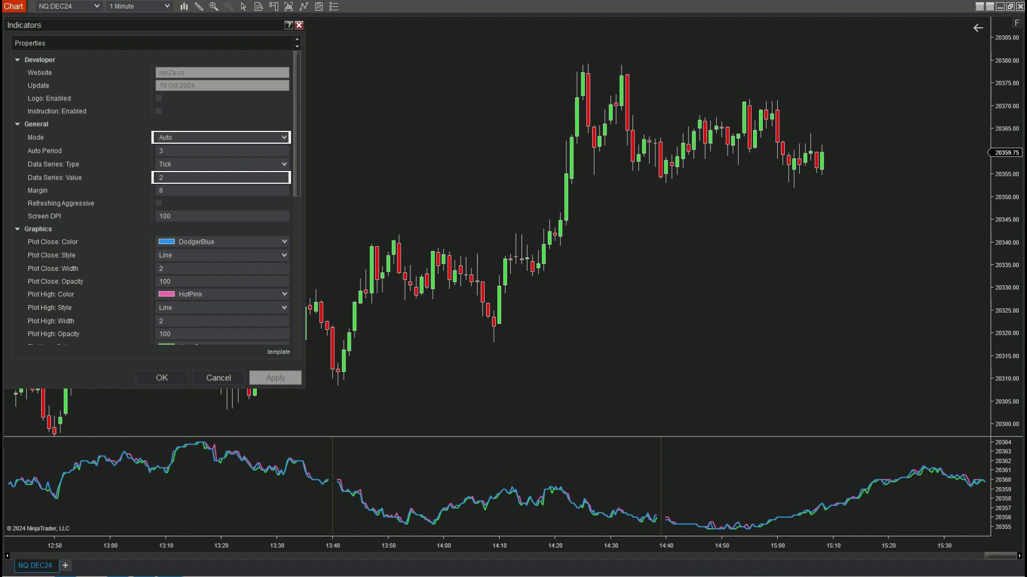
click(163, 378)
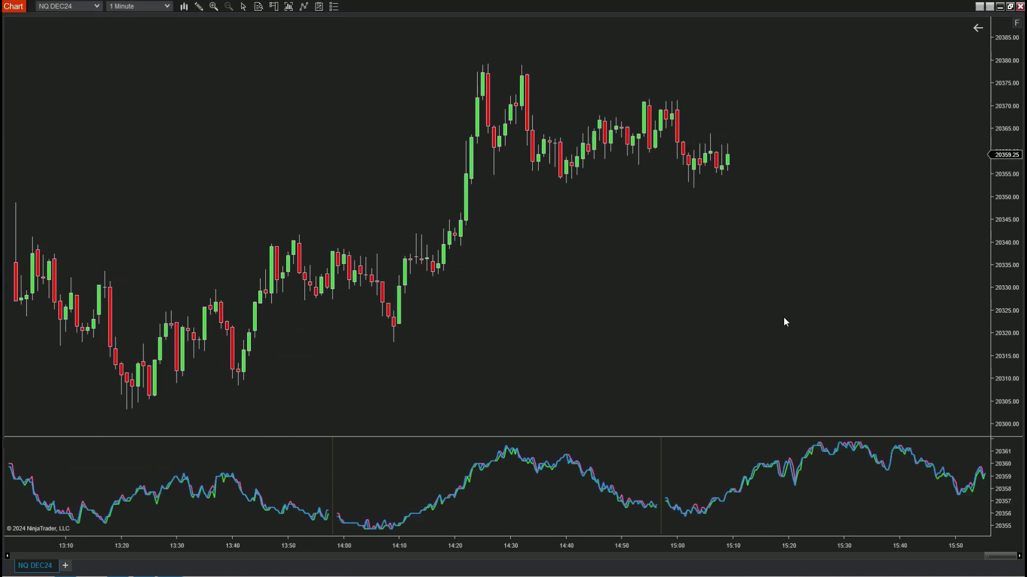
Put NQ DEC24 on 5 Minute bars and reopen the trajectory indicator in Manual mode
click(199, 6)
click(235, 80)
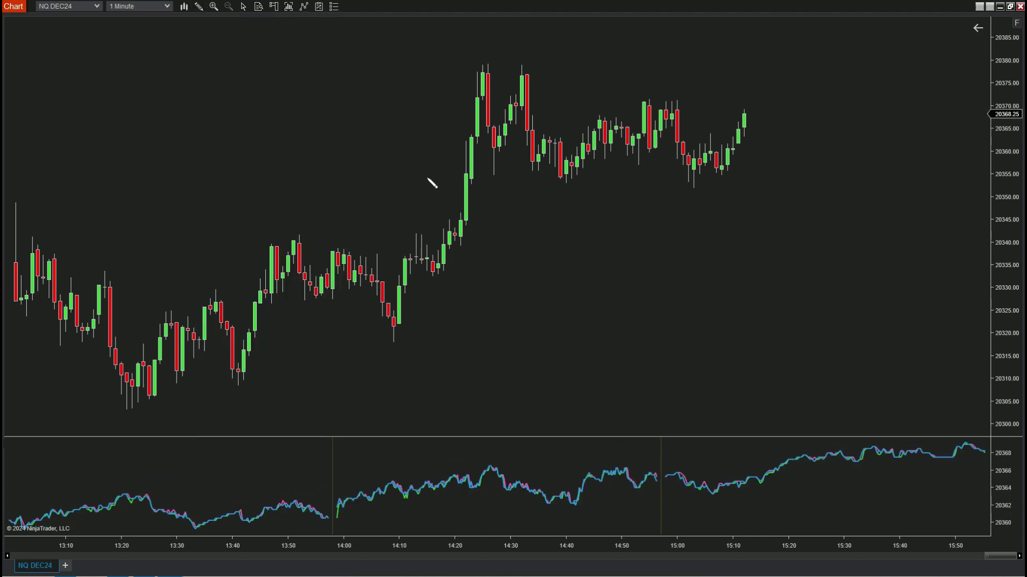
click(431, 180)
click(653, 187)
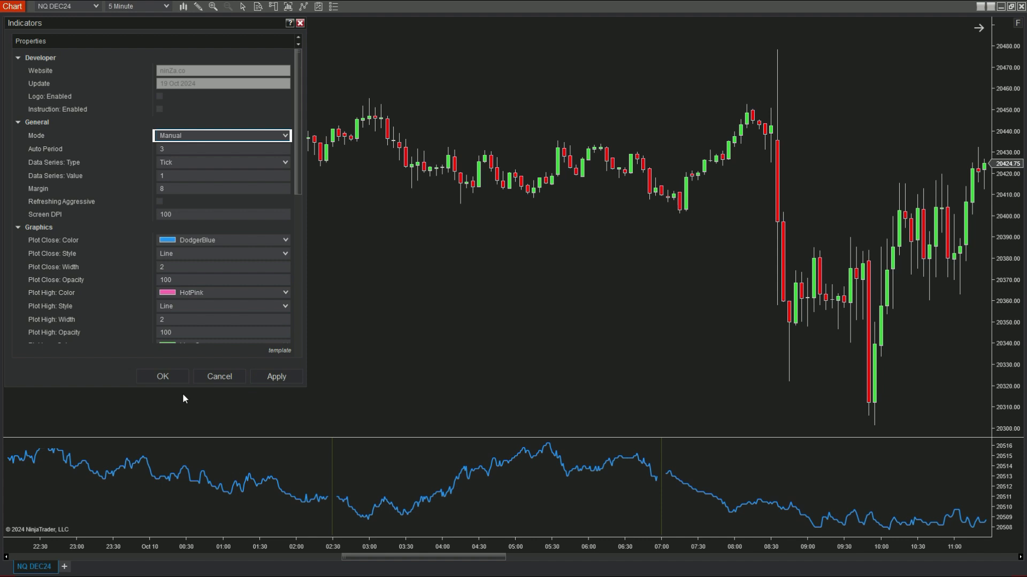
Confirm the Manual-mode indicator settings and choose the Region Highlight drawing tool
click(170, 377)
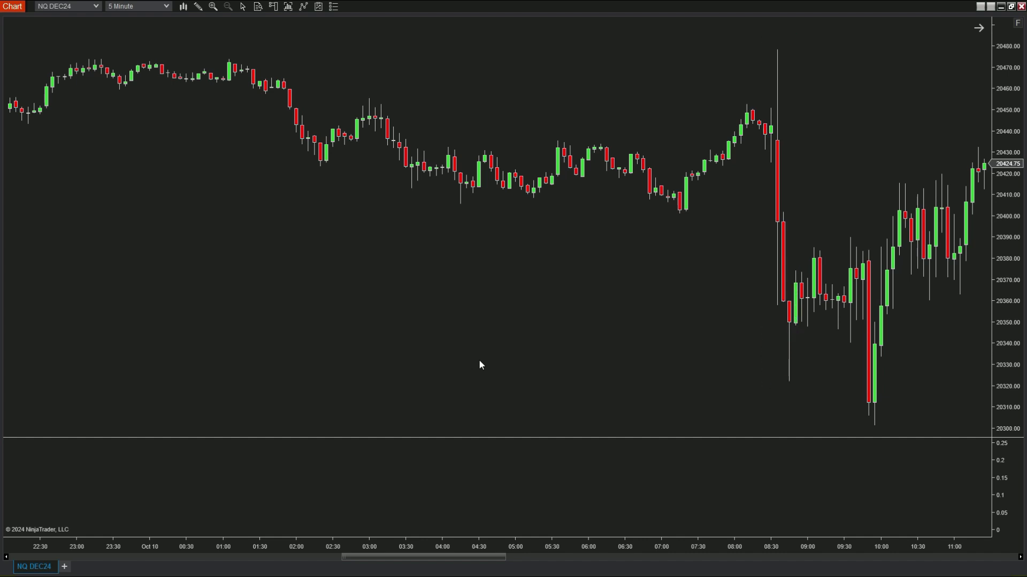
click(198, 6)
click(230, 73)
Highlight a time region around the 08:30 bars on the NQ DEC24 chart
drag(773, 131, 779, 131)
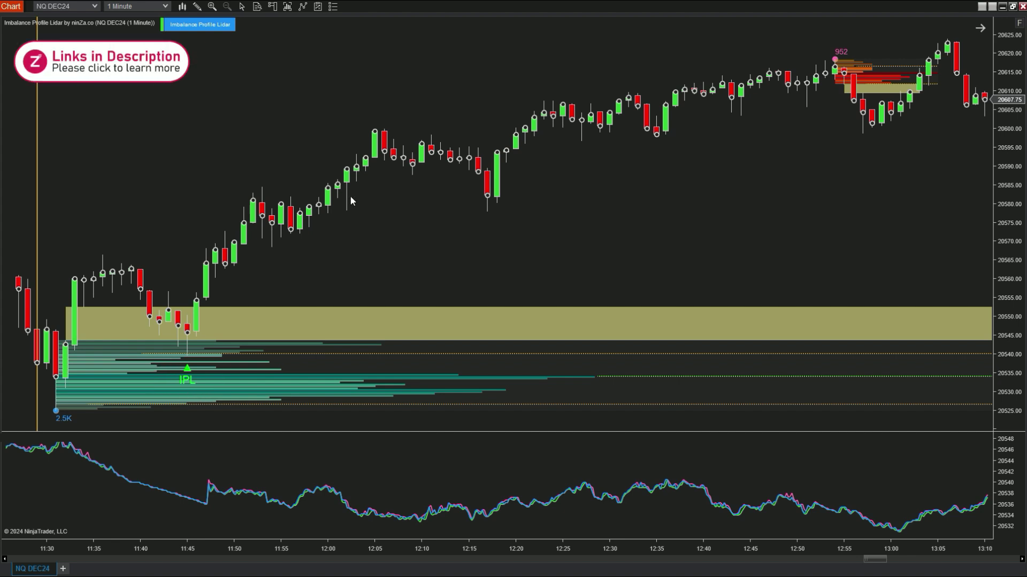
Move the vertical marker to 11:45, stretch the lower panel's price scale, and widen the marker into a highlighted band
drag(37, 191, 187, 198)
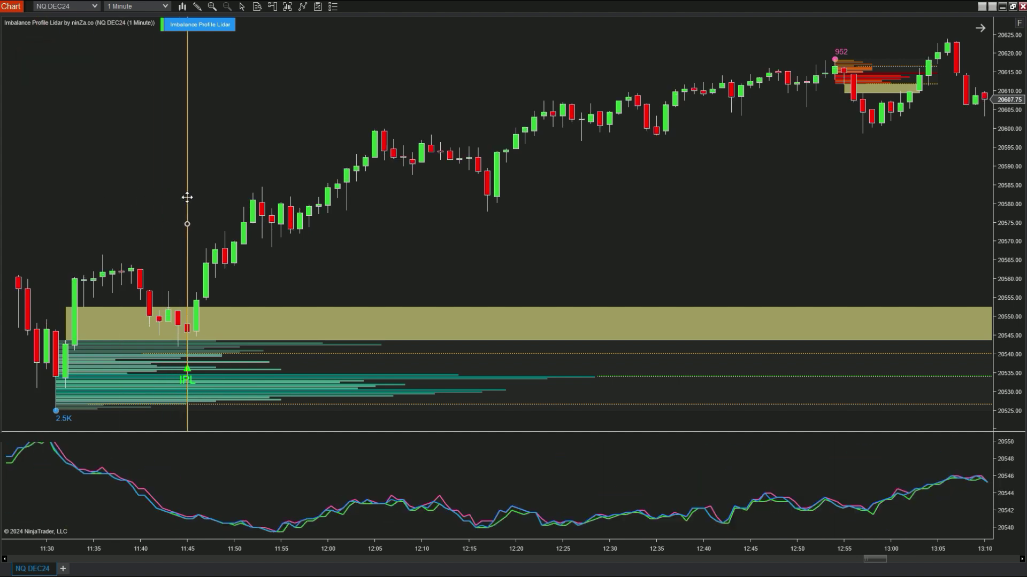
mouse_move(1007, 503)
mouse_down()
mouse_move(1000, 471)
mouse_move(917, 417)
mouse_move(882, 451)
mouse_move(877, 442)
mouse_up()
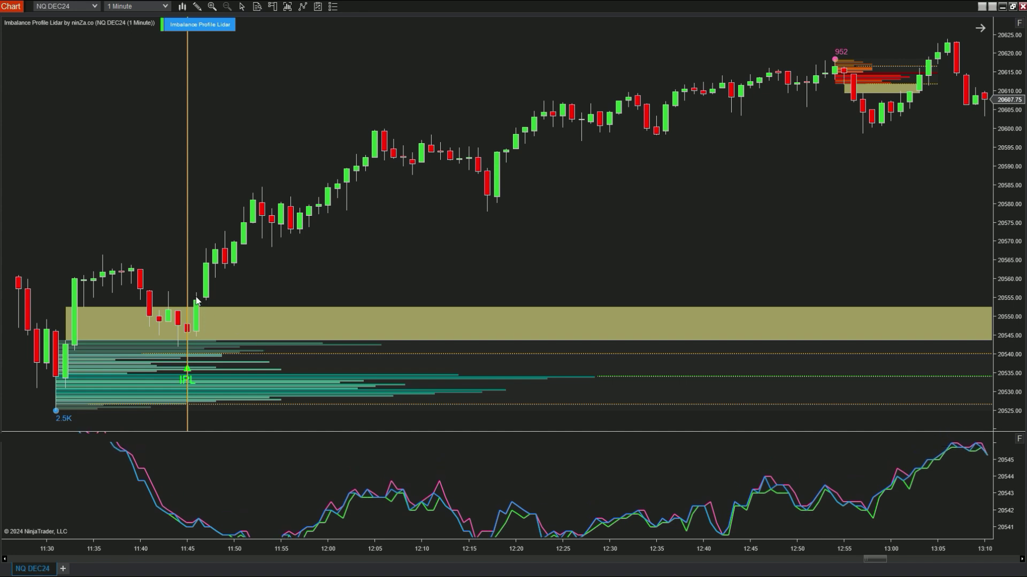
drag(187, 230, 192, 224)
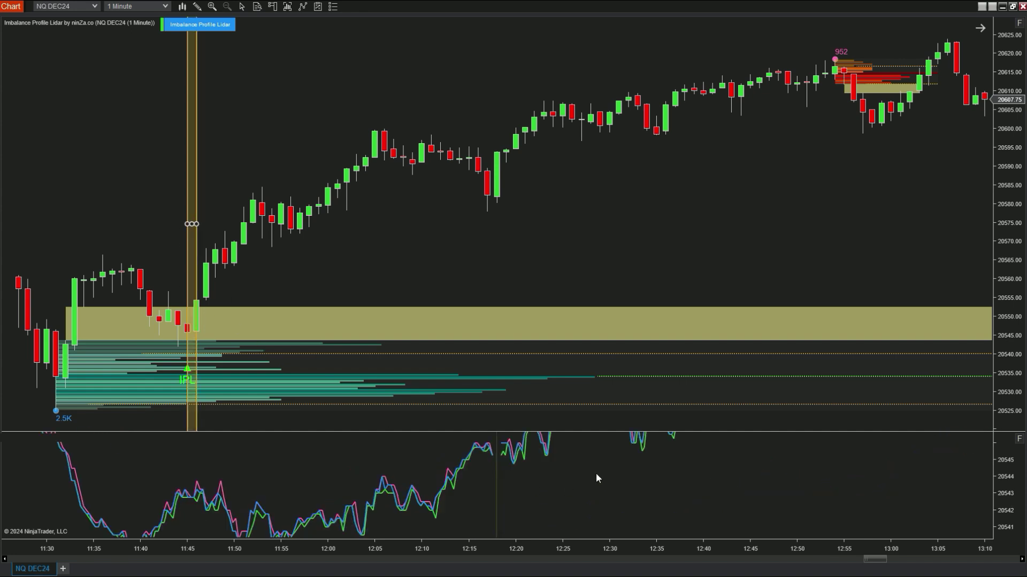
scroll(866, 537, up, 1)
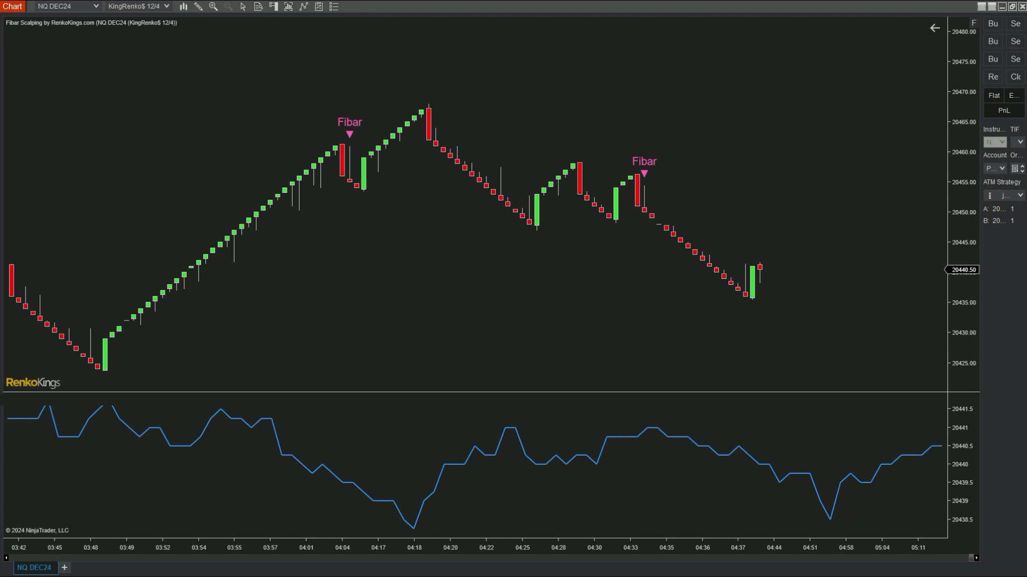
Buy 1 NQ DEC24 at market and shift the bars to show the 20453.00 target and 20434.25 stop
click(993, 30)
drag(671, 257, 541, 256)
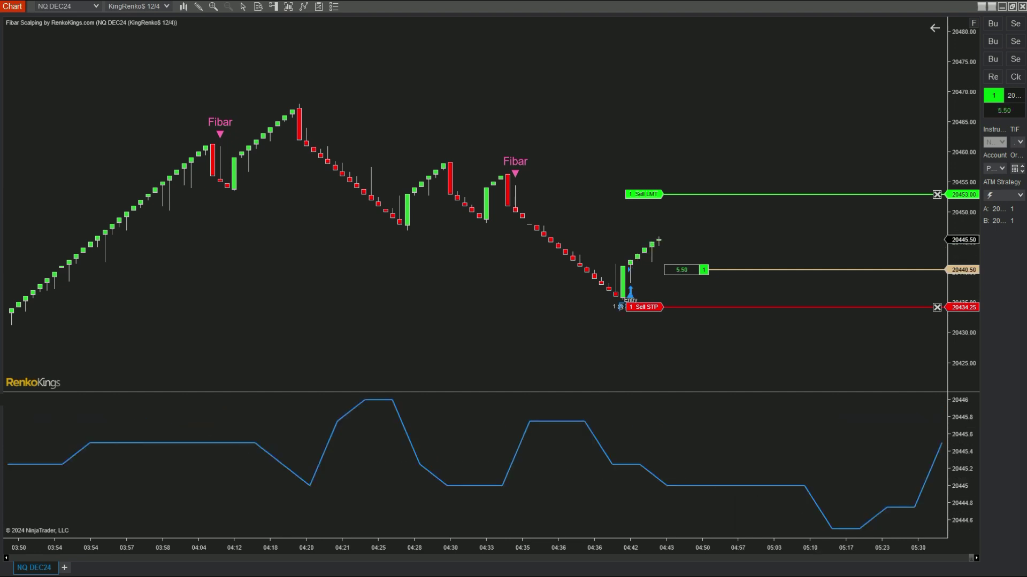